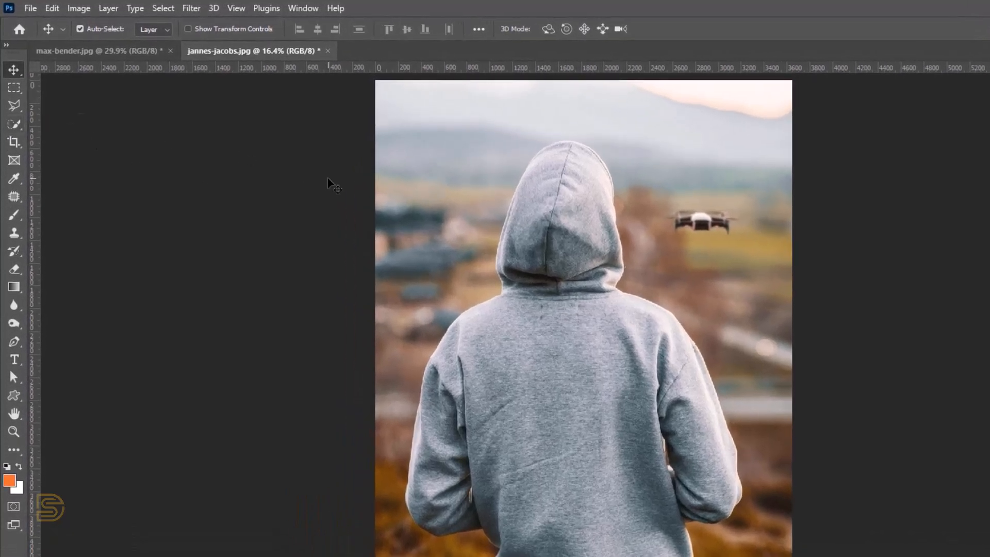
# Select the hooded person with the Quick Selection tool's Select Subject and open the selection in Select and Mask.
pyautogui.click(14, 124)
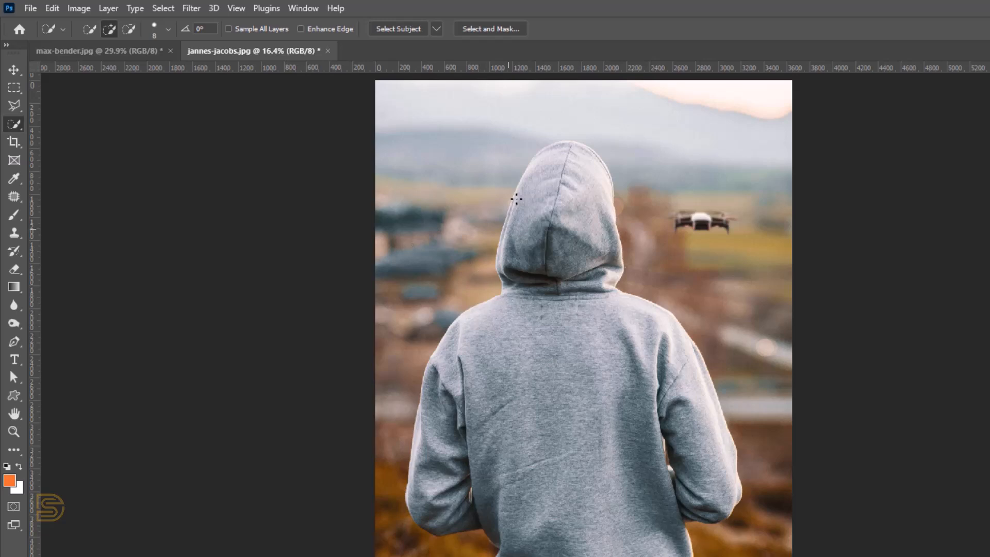
pyautogui.click(398, 30)
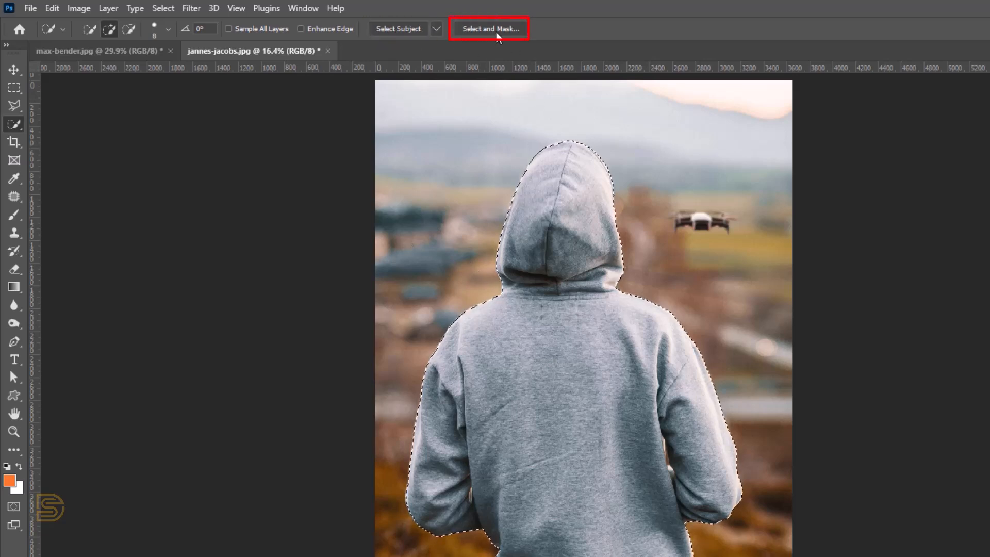
pyautogui.click(496, 32)
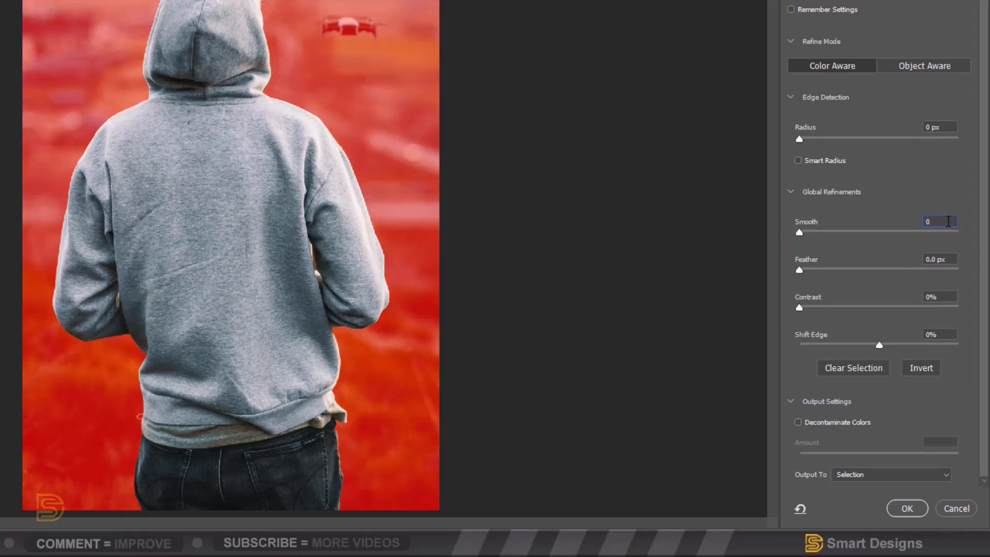
# Refine the selection with Smooth 1, Feather 0.1 px, Contrast 1% and Shift Edge -10%, and output it to New Layer with Layer Mask.
pyautogui.press('Up')
pyautogui.click(952, 258)
pyautogui.press('Tab')
pyautogui.write('1')
pyautogui.press('Tab')
pyautogui.write('-10')
pyautogui.click(798, 422)
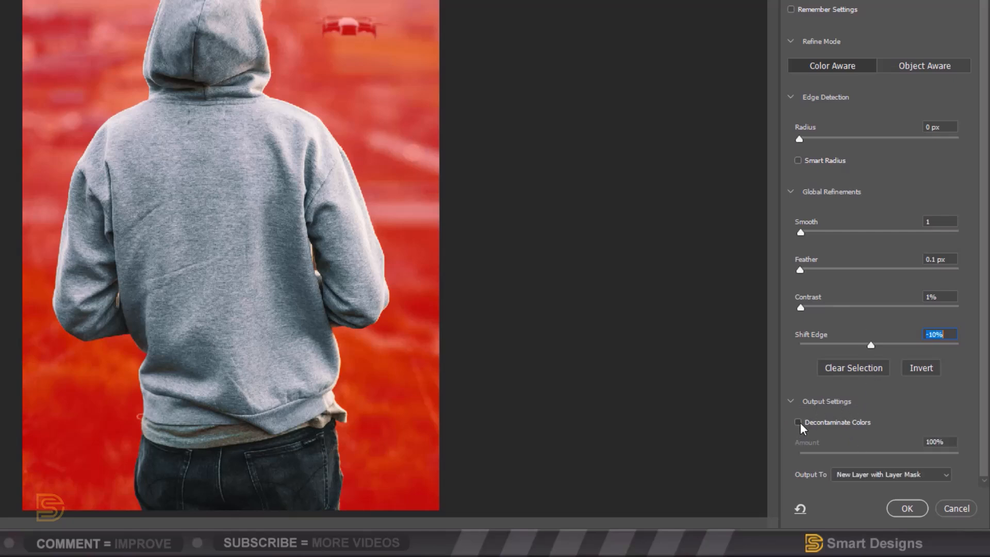
pyautogui.click(906, 507)
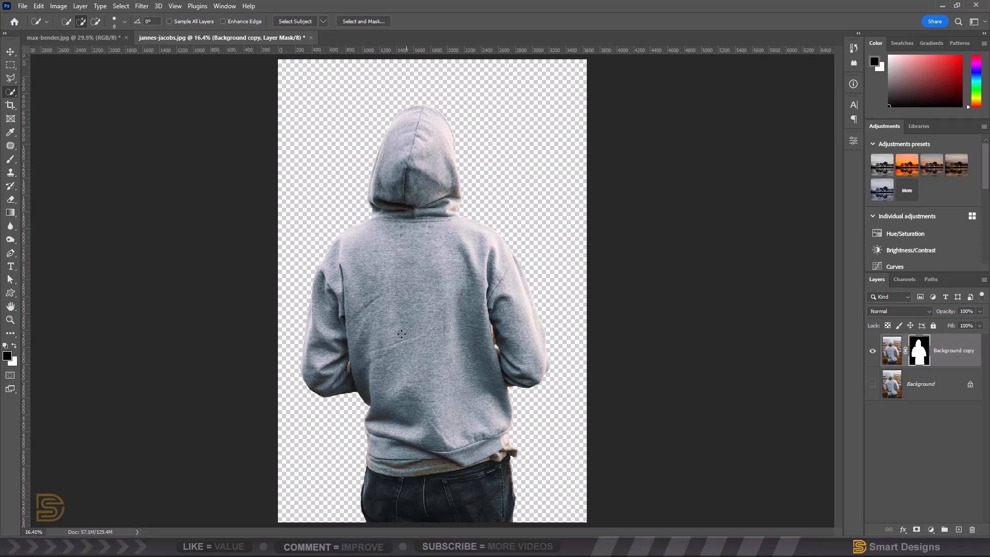
# Move the masked cutout of the hooded person into the max-bender.jpg street image with the Move tool.
pyautogui.click(11, 52)
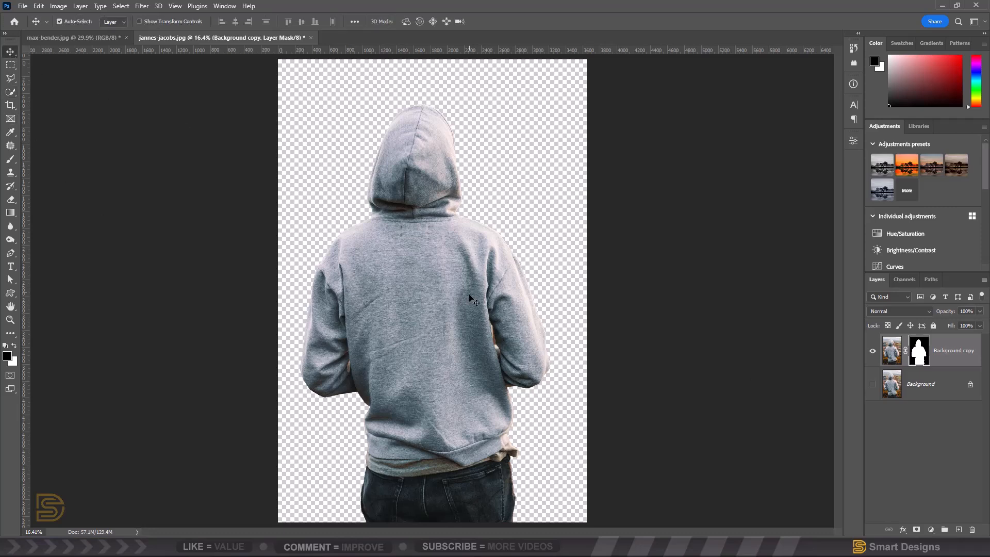
pyautogui.moveTo(439, 340); pyautogui.dragTo(127, 45)
pyautogui.moveTo(417, 218); pyautogui.dragTo(417, 219)
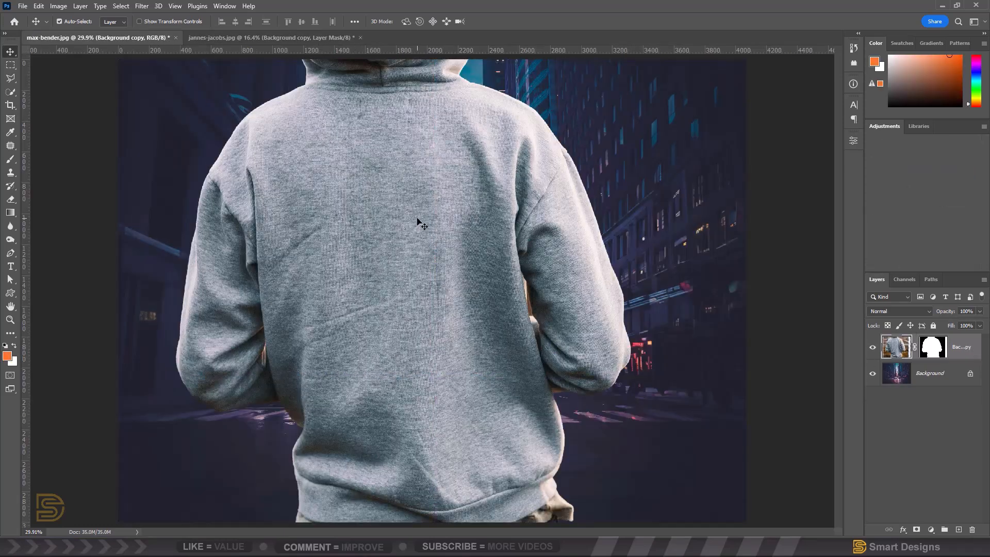
# Scale the hooded figure down with Free Transform and place it at the lower left of the street scene.
pyautogui.press('ctrl')
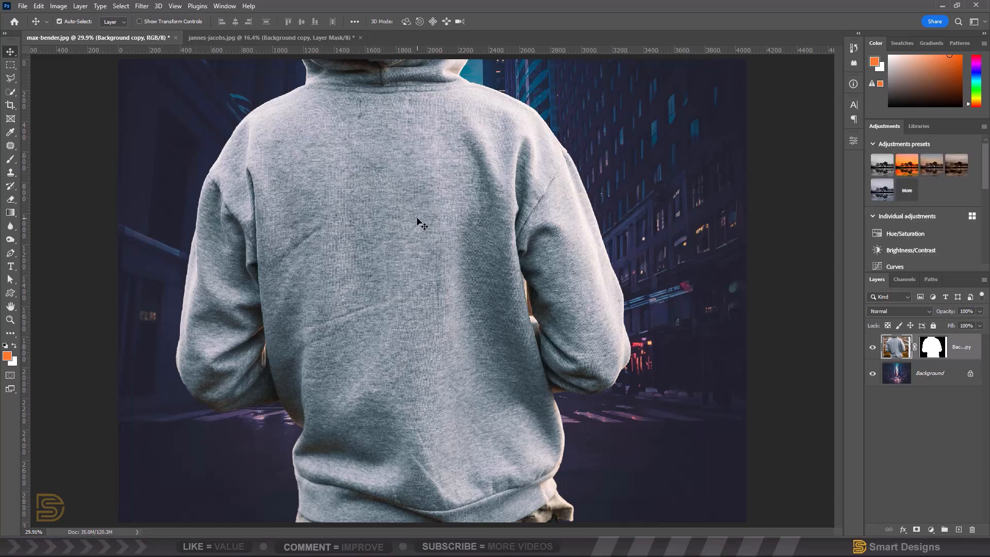
pyautogui.press('ctrl')
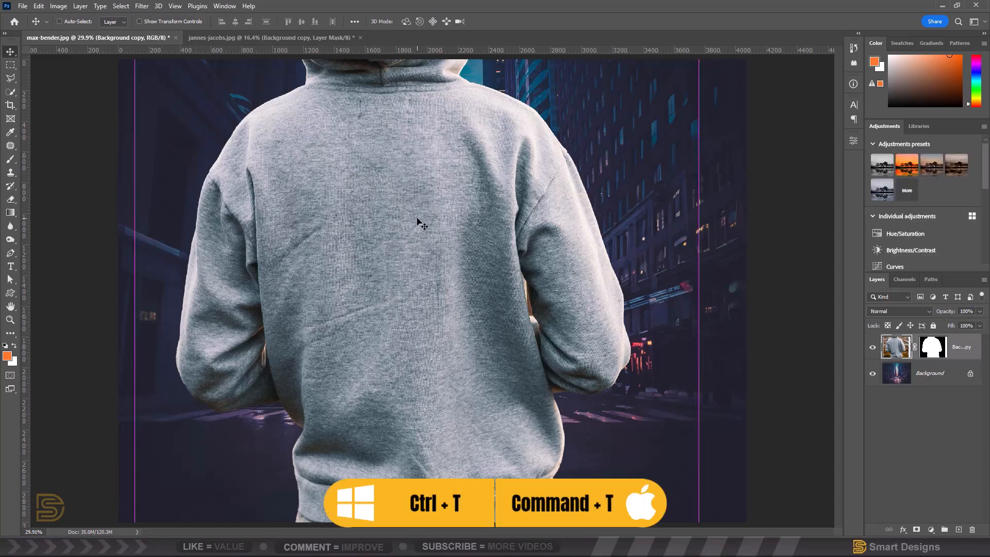
pyautogui.hotkey('ctrl', 't')
pyautogui.hotkey('ctrl', '0')
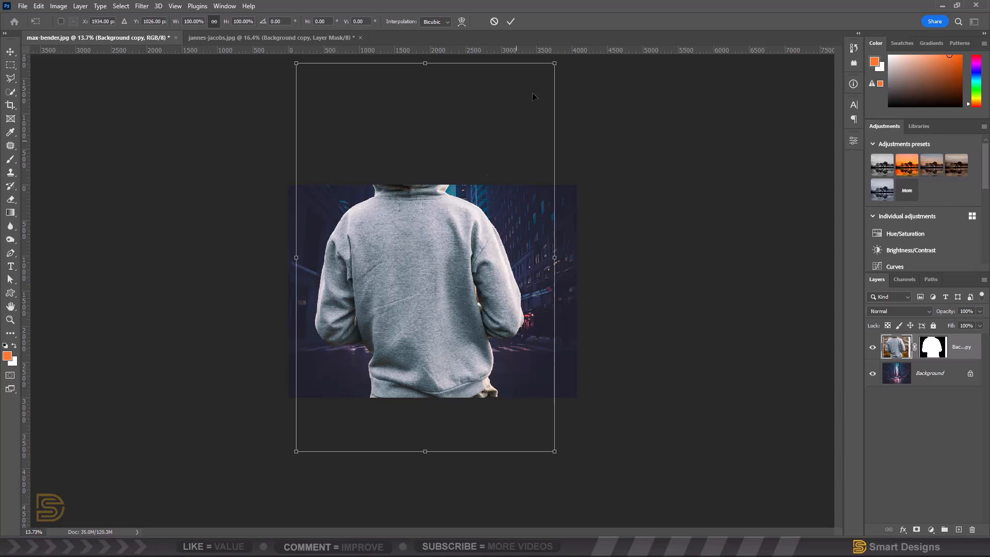
pyautogui.moveTo(554, 63); pyautogui.dragTo(410, 248)
pyautogui.moveTo(386, 308); pyautogui.dragTo(401, 249)
pyautogui.moveTo(445, 204); pyautogui.dragTo(420, 245)
pyautogui.press('Return')
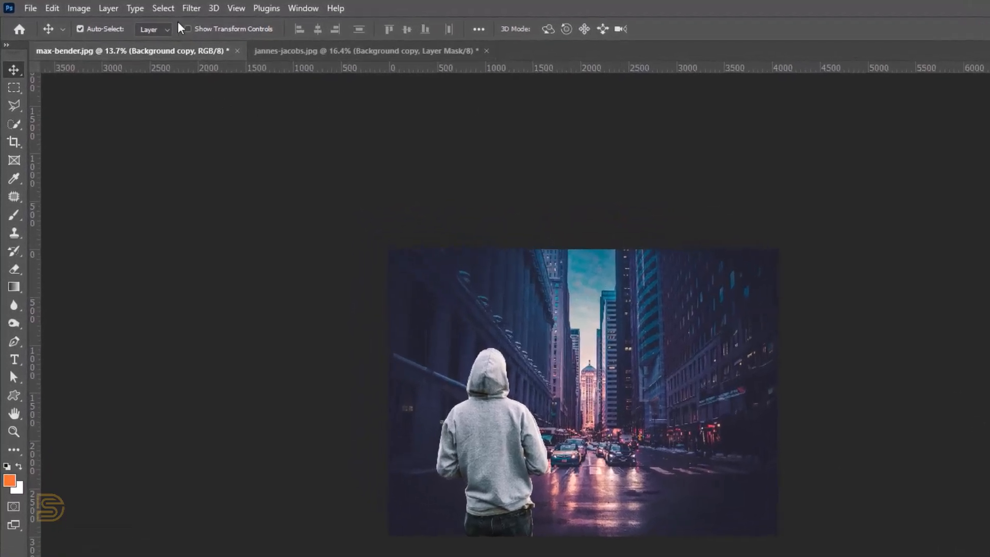
# Turn on the Harmonization neural filter for the figure layer, using the Background layer as the reference image.
pyautogui.click(191, 8)
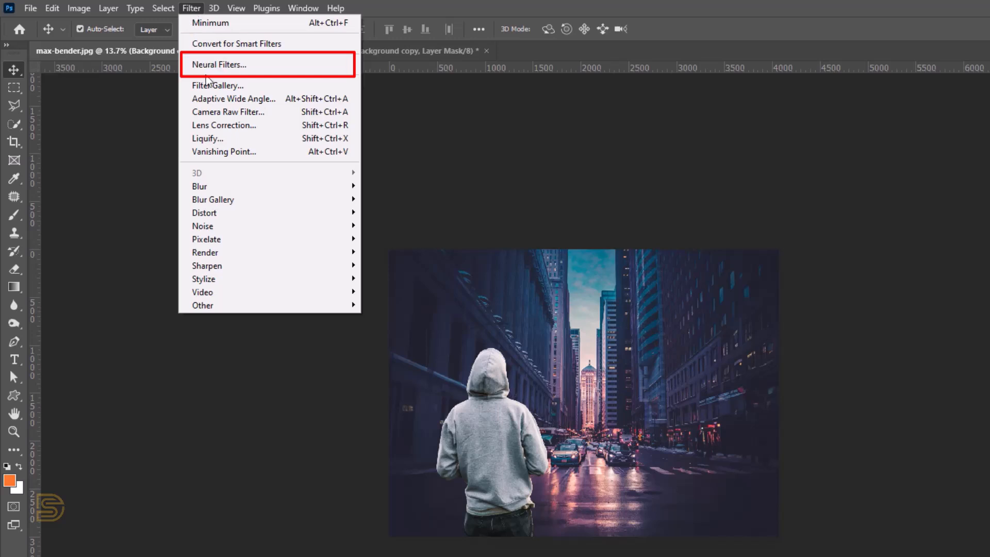
pyautogui.click(216, 65)
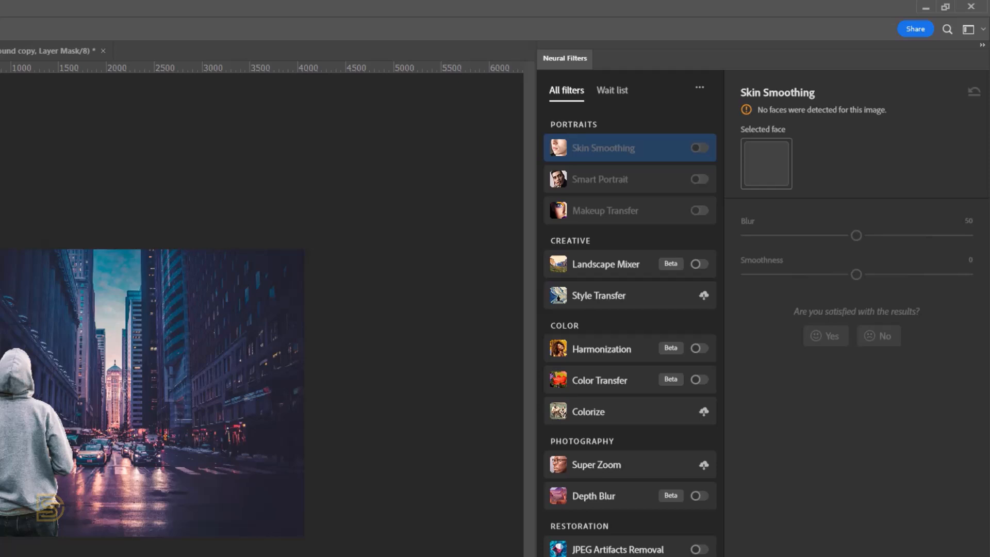
pyautogui.click(598, 352)
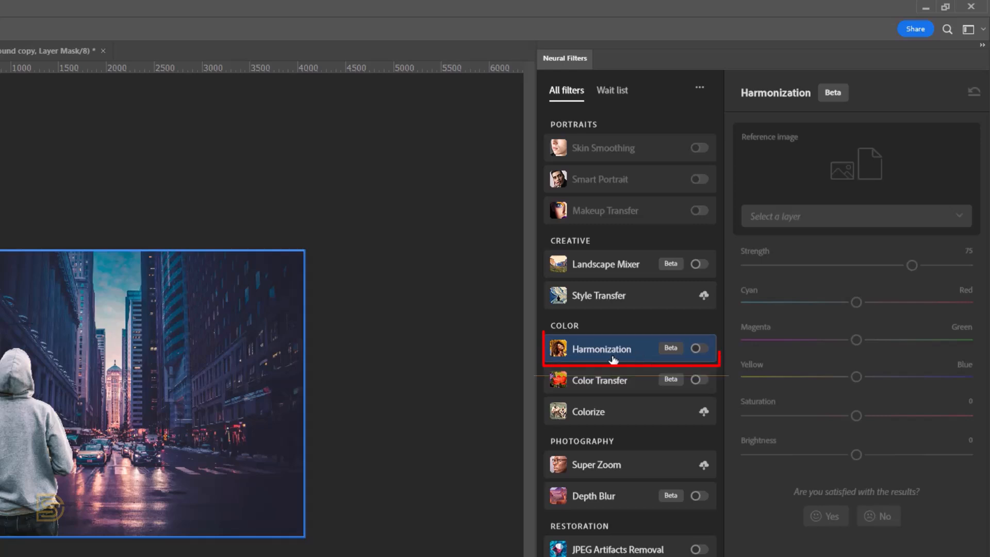
pyautogui.moveTo(613, 358)
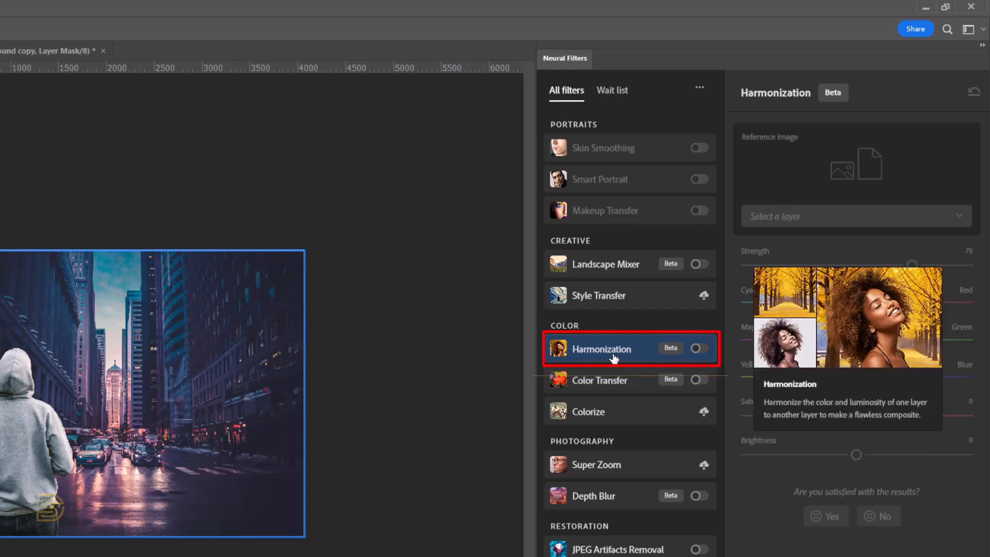
pyautogui.click(697, 349)
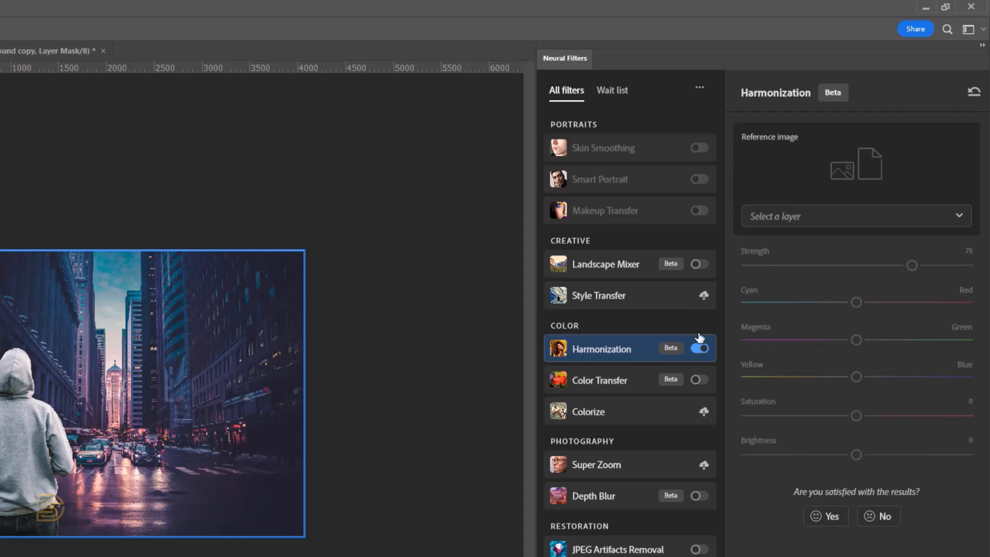
pyautogui.click(804, 219)
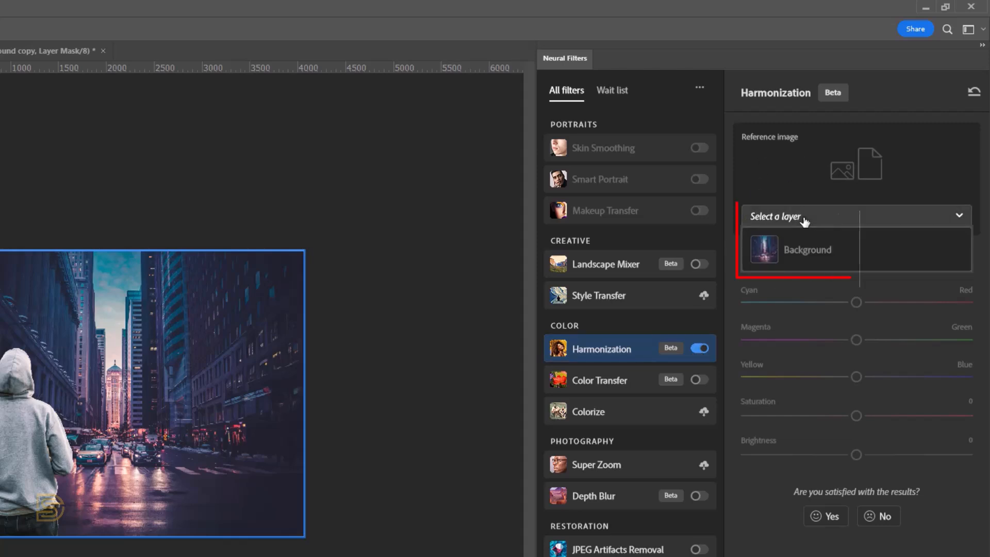
pyautogui.click(806, 251)
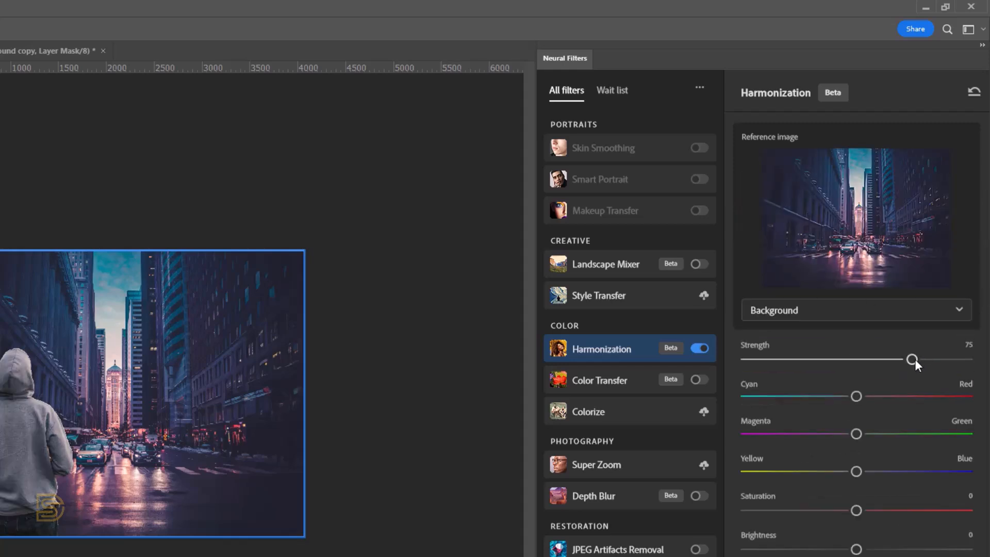
# Set Harmonization strength to 90 and saturation to -8 with a slight magenta shift, apply it to the current layer and deselect.
pyautogui.moveTo(912, 360); pyautogui.dragTo(927, 361)
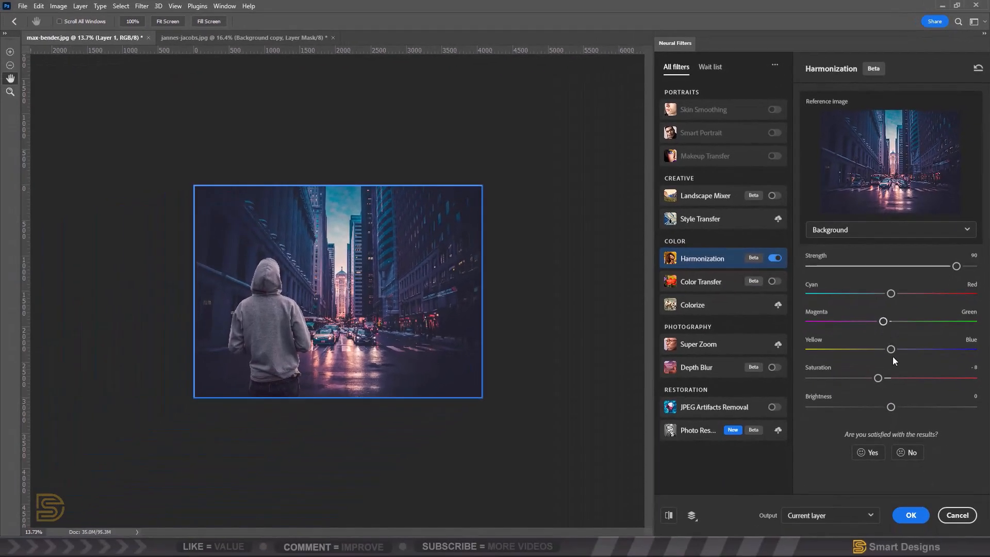
pyautogui.click(911, 516)
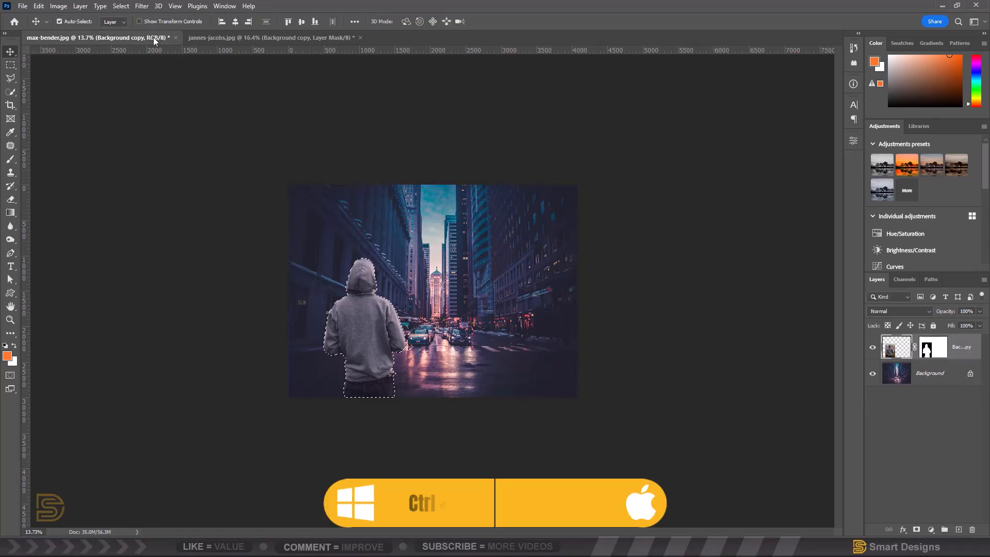
pyautogui.click(123, 6)
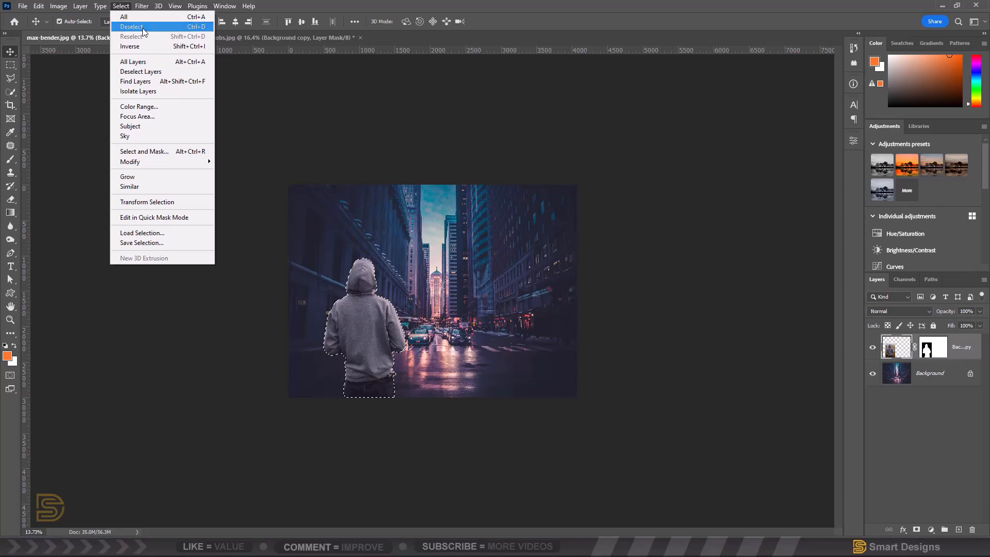
pyautogui.click(144, 29)
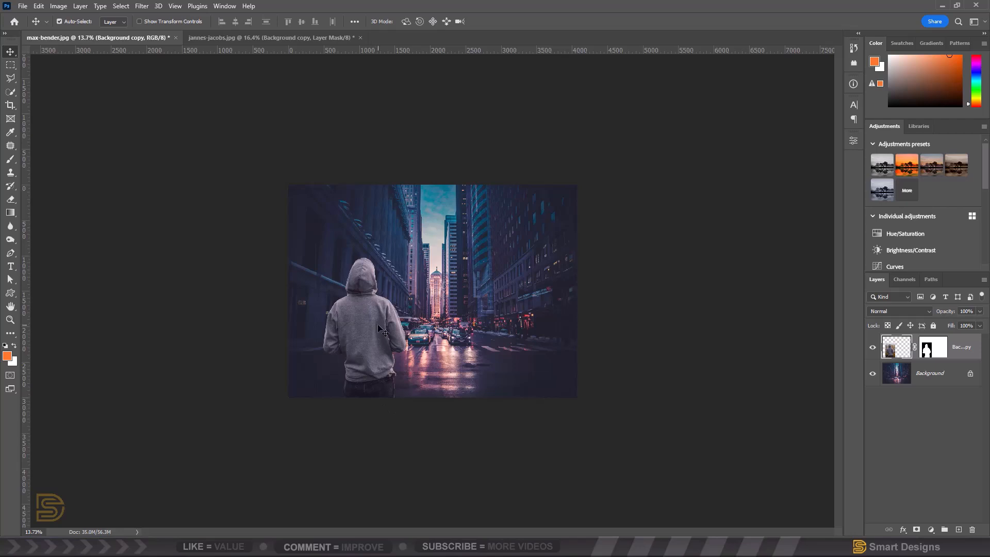
# Turn on Harmonization a second time for the figure layer, again with Background as the reference.
pyautogui.click(142, 6)
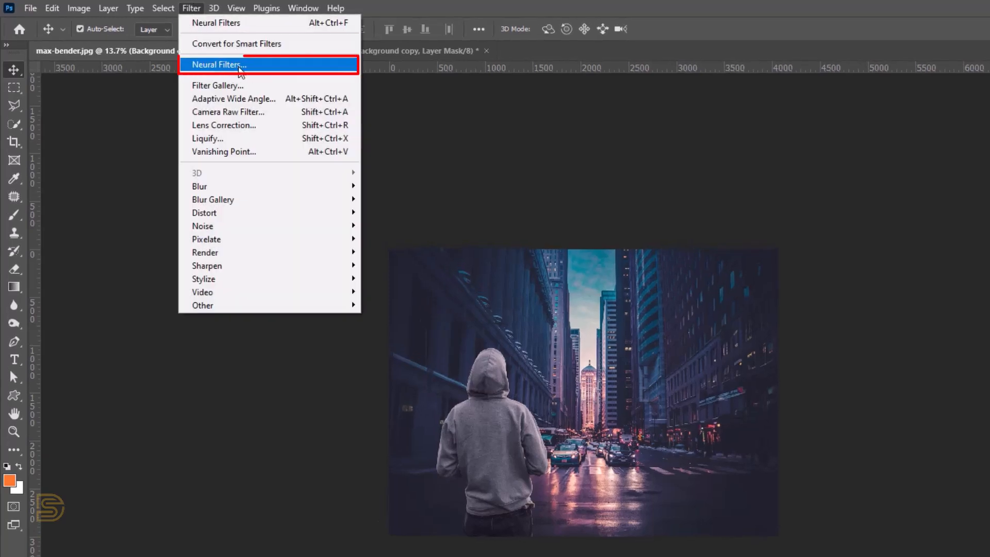
pyautogui.click(219, 64)
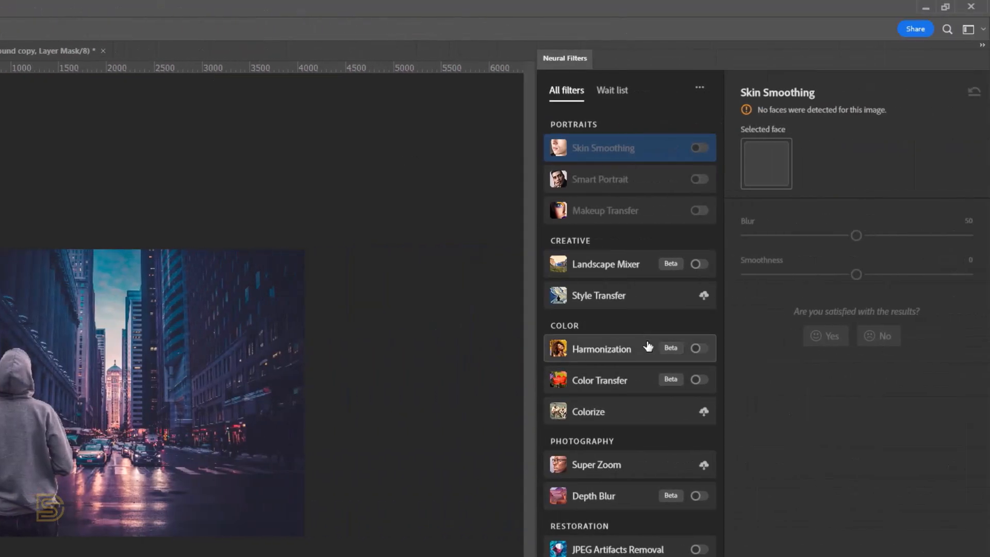
pyautogui.click(622, 348)
pyautogui.click(699, 348)
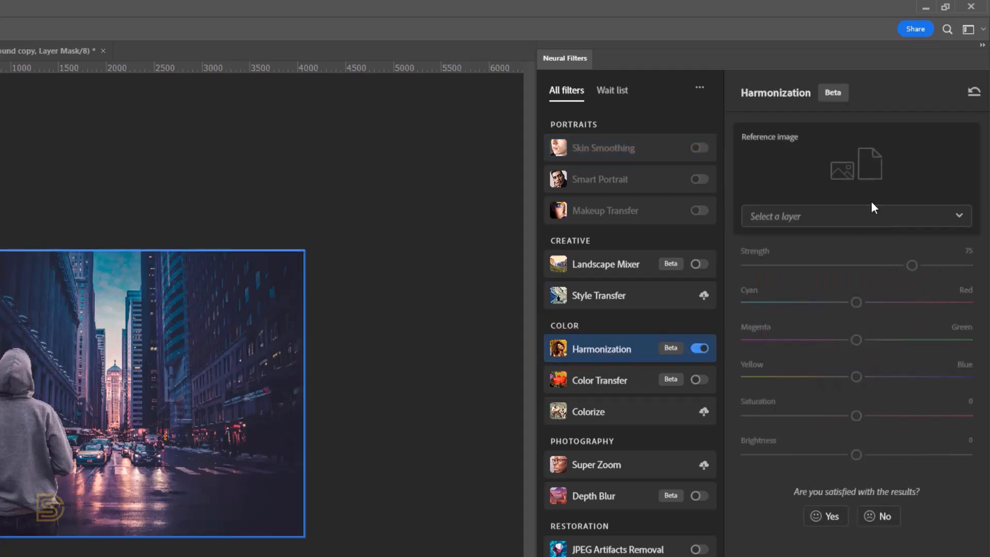
pyautogui.click(863, 216)
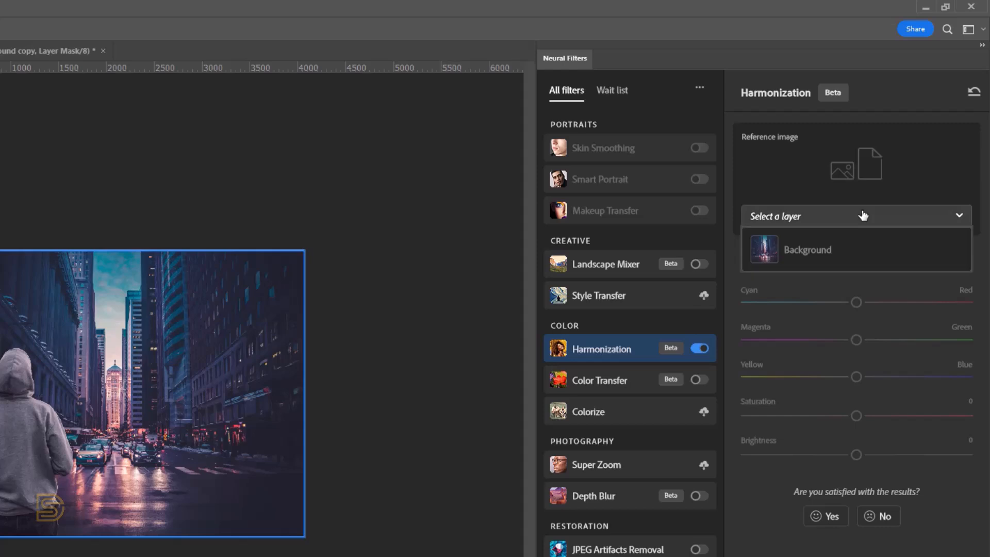
pyautogui.click(823, 258)
# Set the second Harmonization to strength 66 and brightness -4 with a slight magenta shift, apply it and clear the selection.
pyautogui.moveTo(912, 360); pyautogui.dragTo(900, 360)
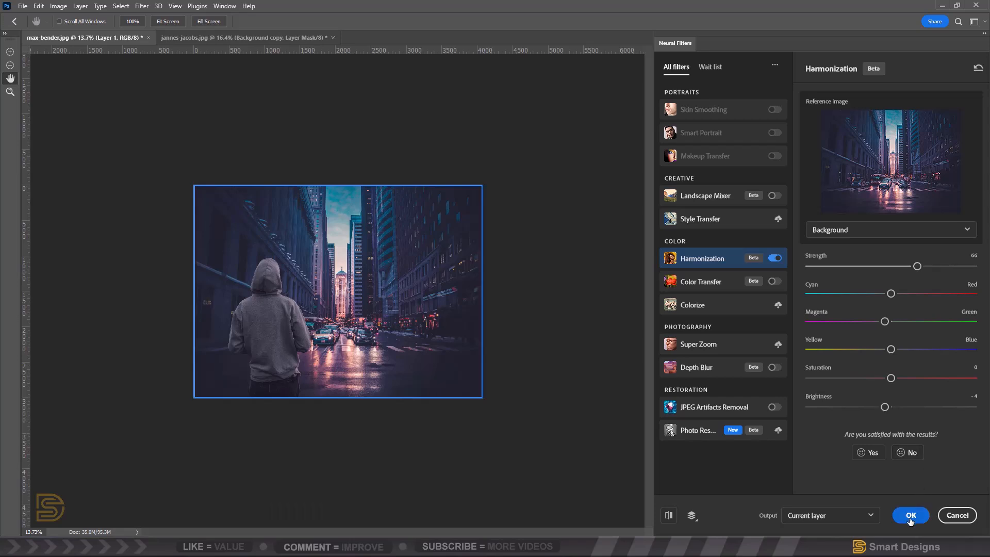
pyautogui.click(911, 518)
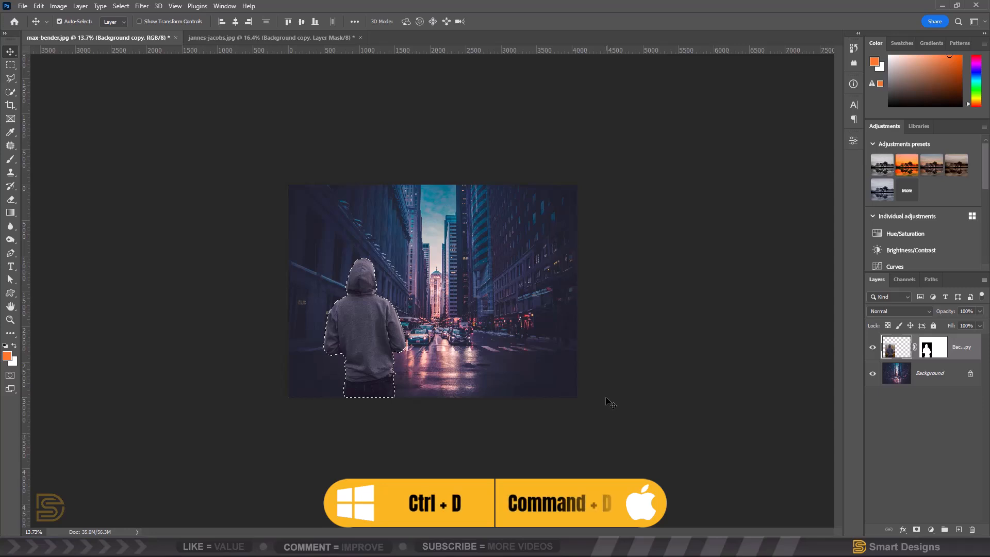
pyautogui.hotkey('ctrl', 'd')
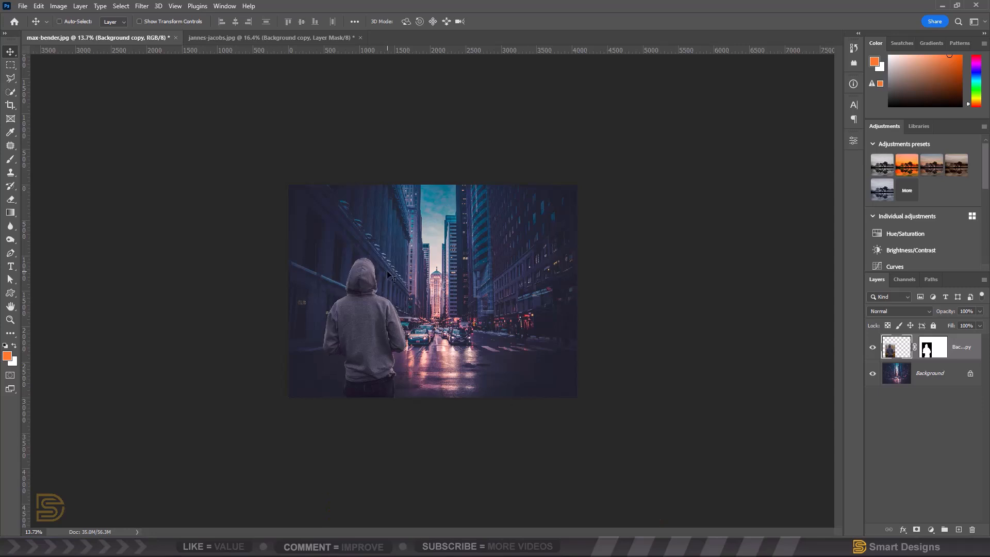
# Apply the Minimum filter to the figure layer with a radius of 2.3 pixels, preserving Roundness.
pyautogui.hotkey('ctrl', '0')
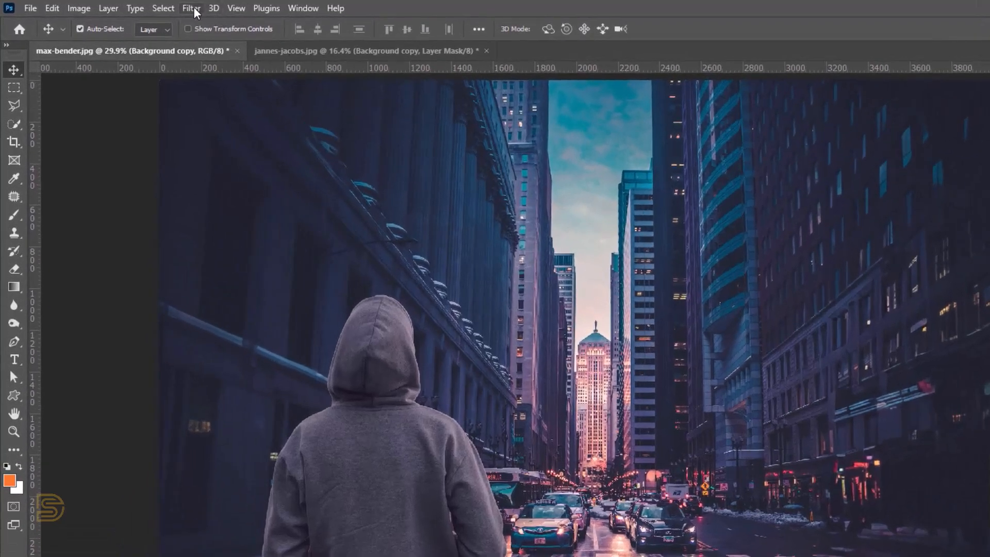
pyautogui.click(195, 12)
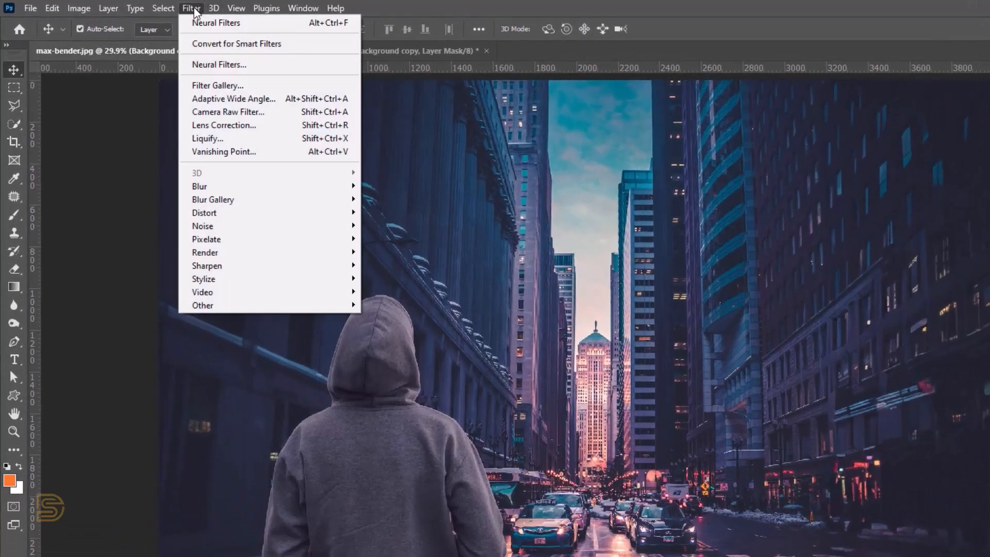
pyautogui.moveTo(233, 313)
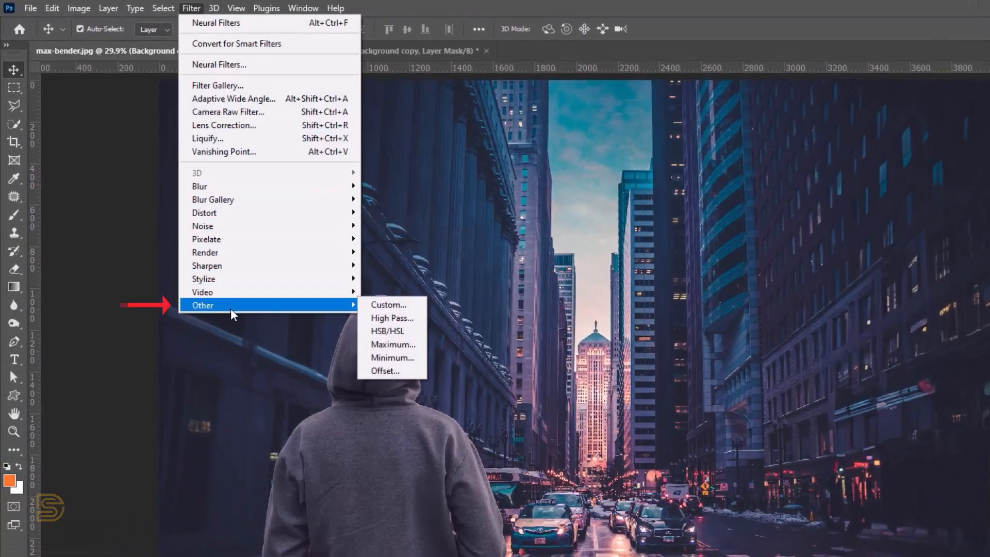
pyautogui.click(392, 358)
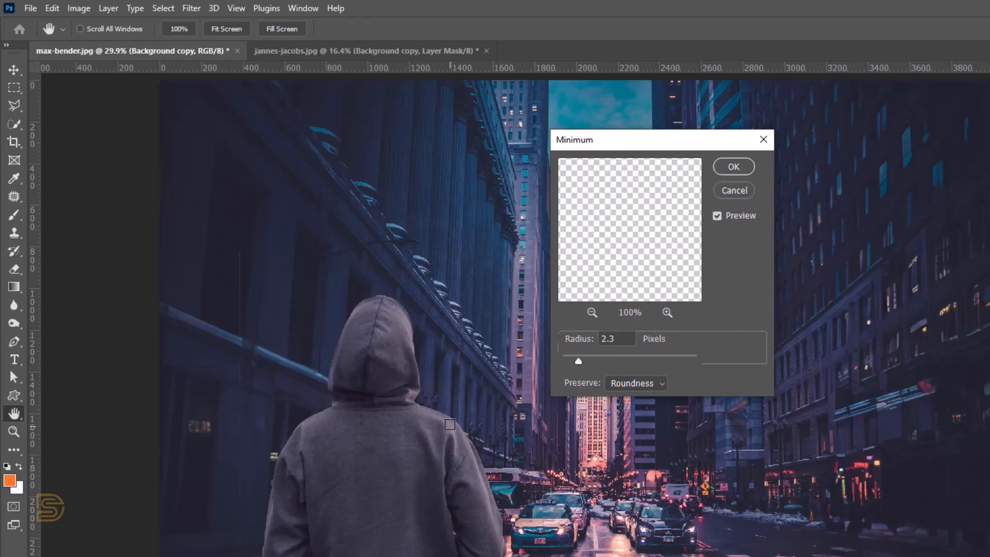
pyautogui.click(449, 419)
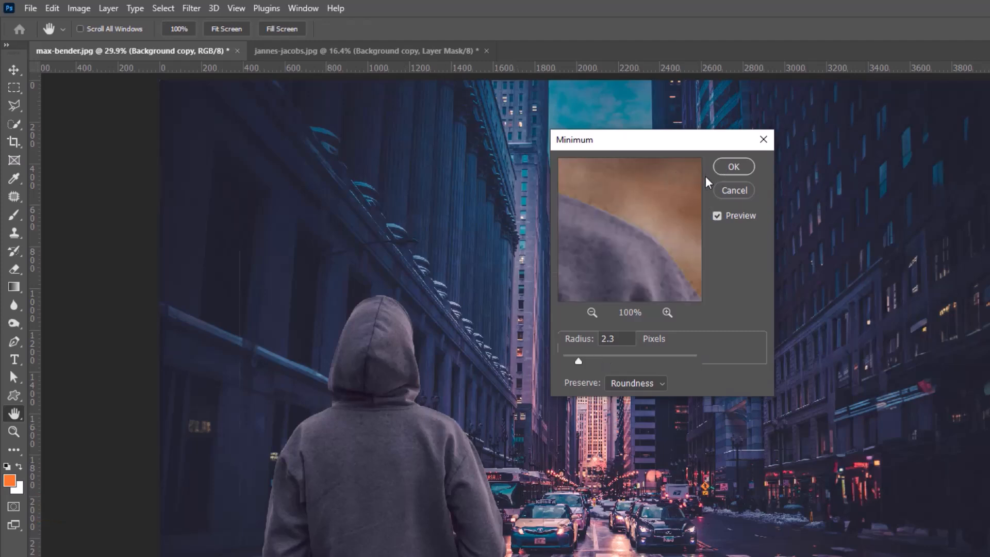
pyautogui.click(729, 167)
pyautogui.press('v')
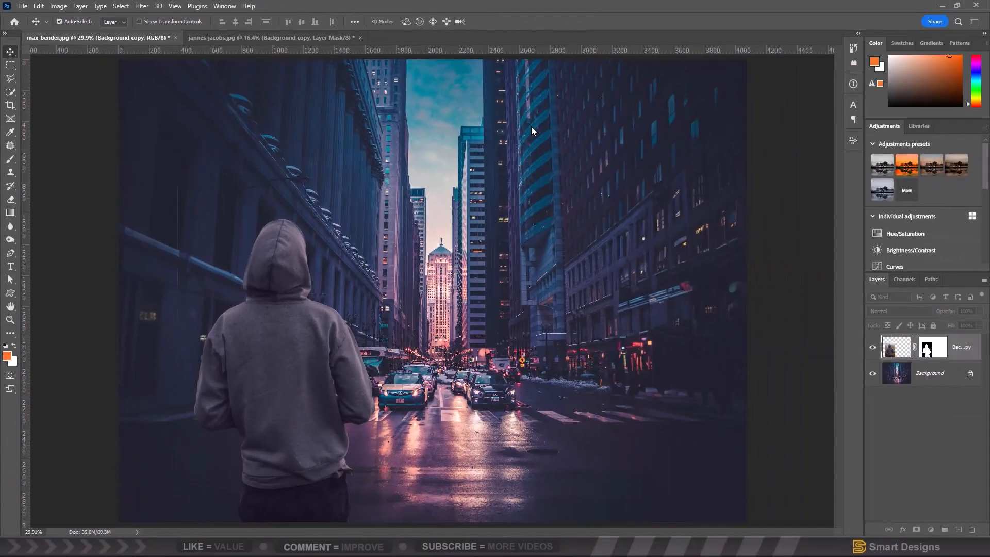